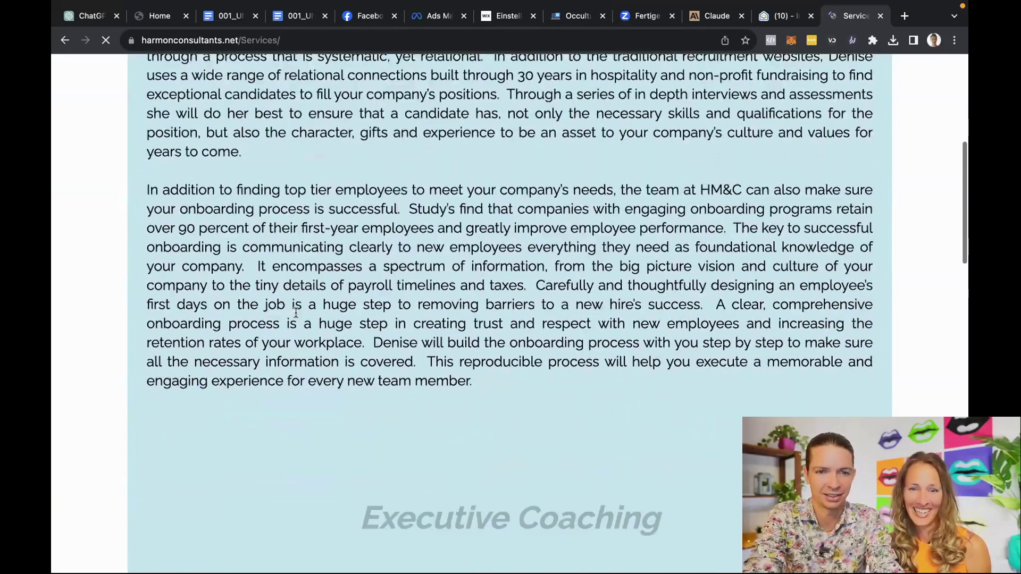
pyautogui.scroll(-5, 272, 269)
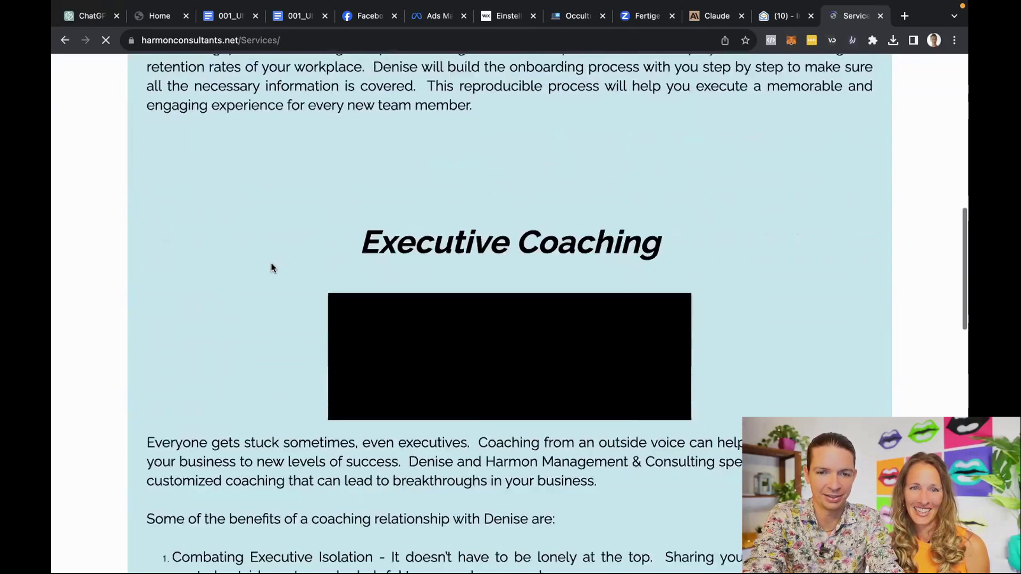
pyautogui.scroll(-2, 271, 269)
pyautogui.scroll(-3, 272, 269)
pyautogui.scroll(-5, 272, 267)
pyautogui.scroll(5, 271, 266)
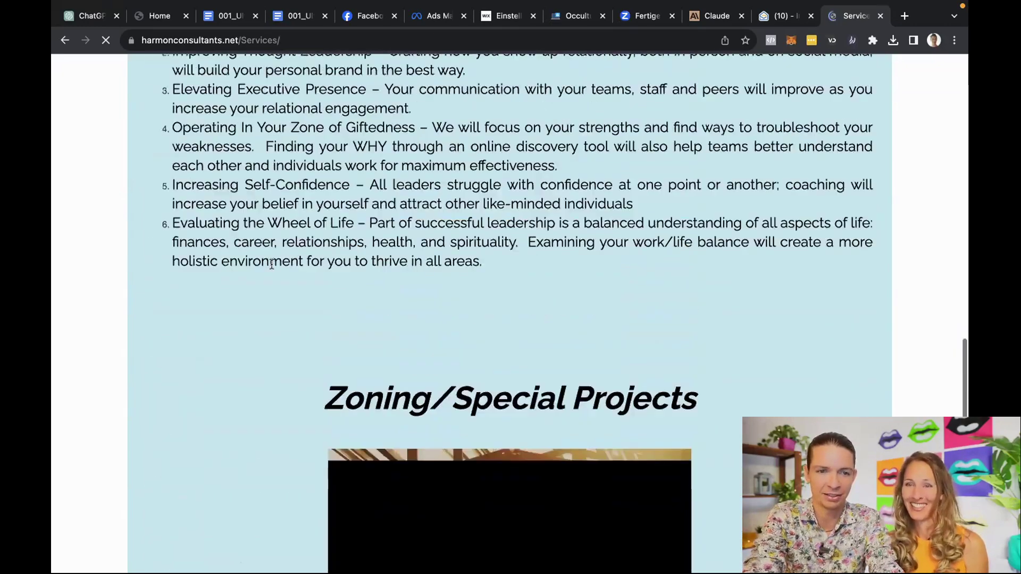
pyautogui.scroll(1, 271, 267)
pyautogui.scroll(3, 271, 267)
pyautogui.scroll(5, 271, 267)
pyautogui.scroll(3, 248, 286)
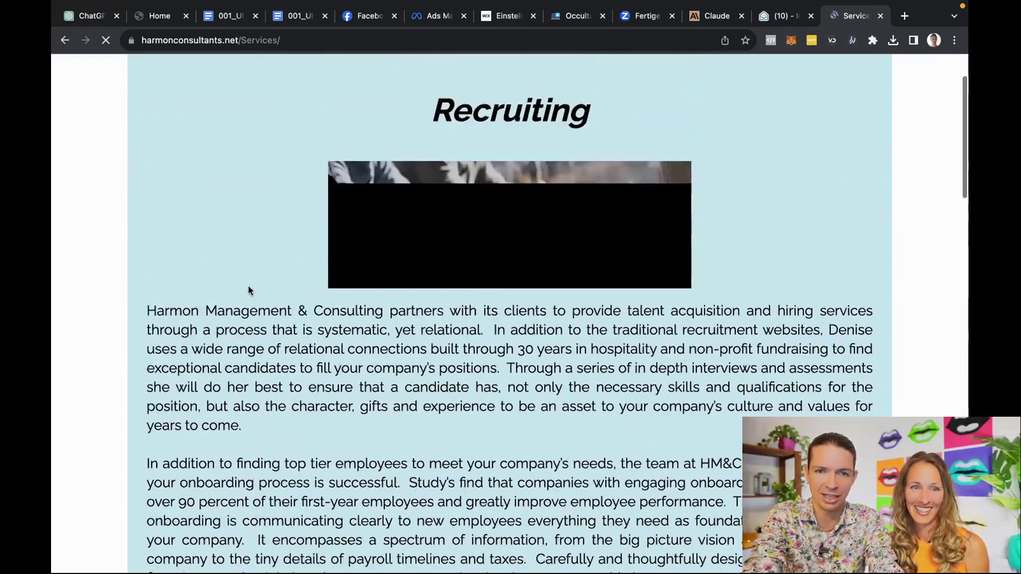
pyautogui.scroll(2, 234, 215)
pyautogui.scroll(-10, 234, 215)
pyautogui.scroll(-8, 233, 216)
pyautogui.scroll(3, 234, 214)
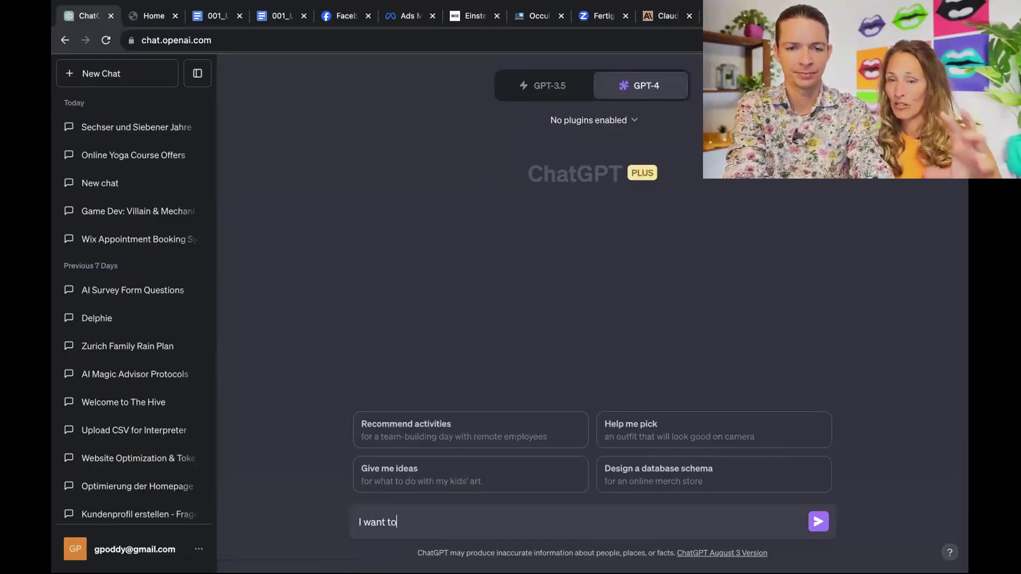
pyautogui.write(' build')
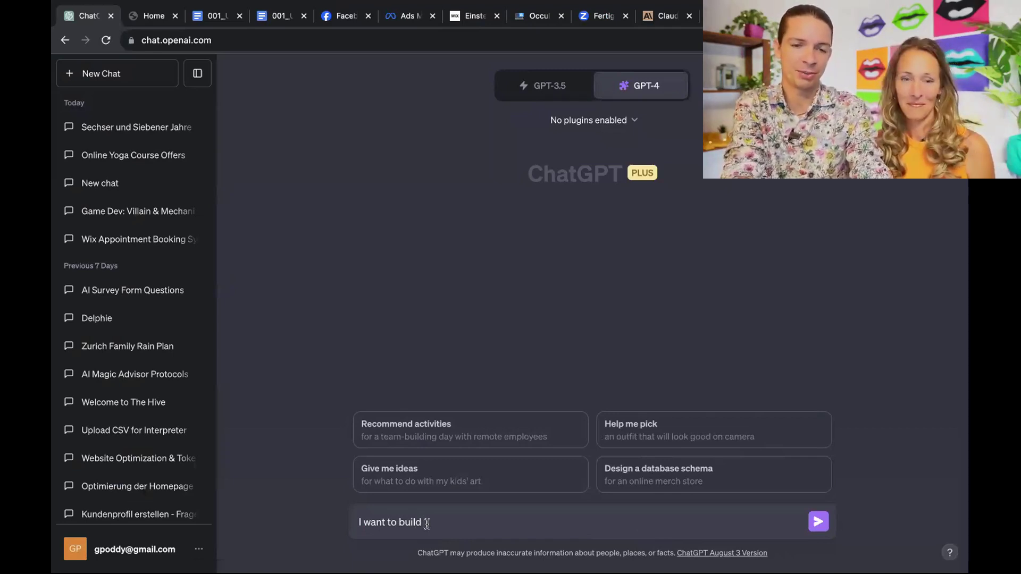
# - Replace the draft with the prepared branding-advisor prompt and company interview transcript
pyautogui.hotkey('ctrl', 'a')
pyautogui.write('Act as a professional marketing advisor')
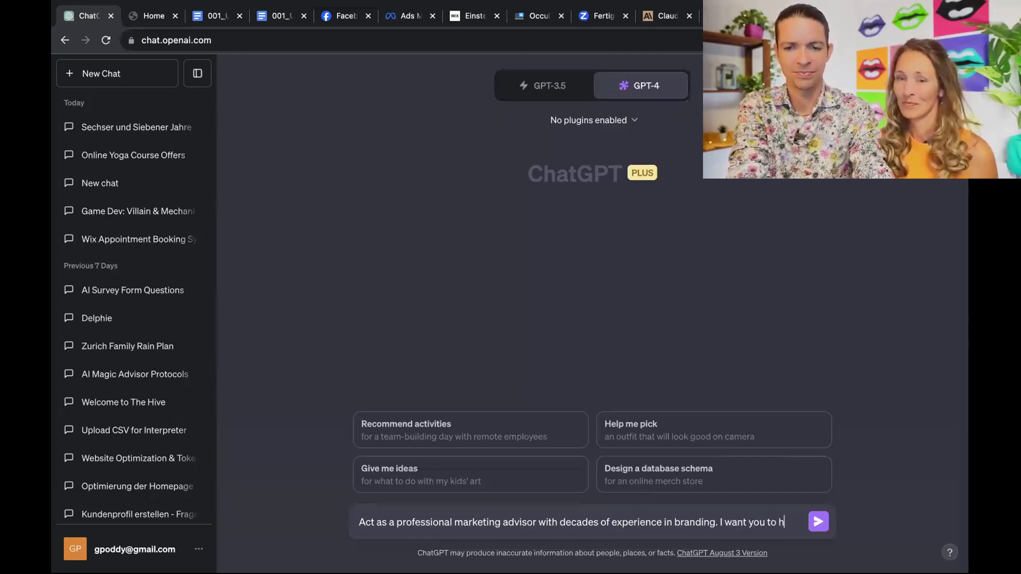
pyautogui.write('elp me craft a brand voice document that will allow you to mimic my voice and style. I am')
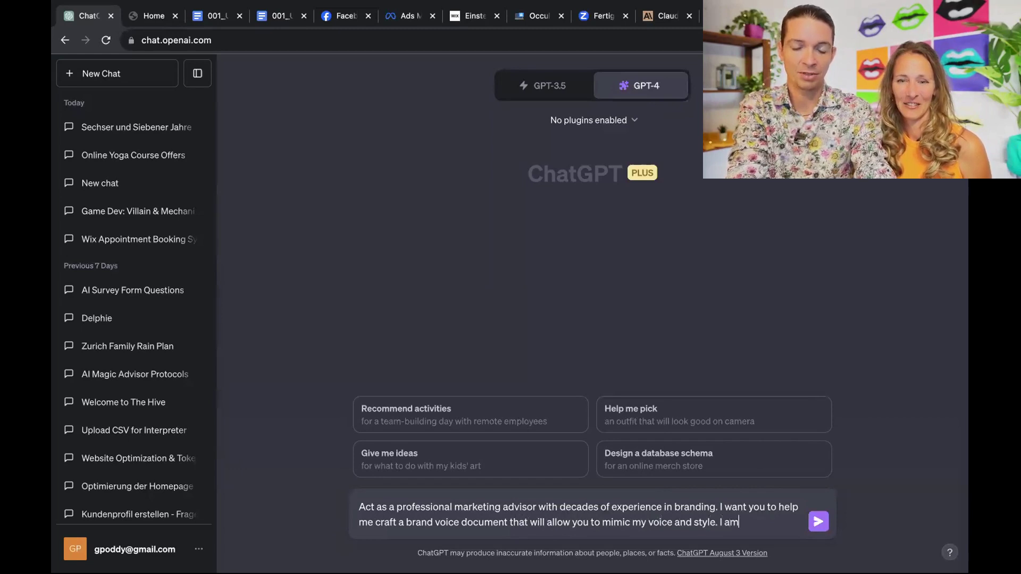
pyautogui.write(' going to provide you with a transcript of me talking about my brand, and then with a few examples')
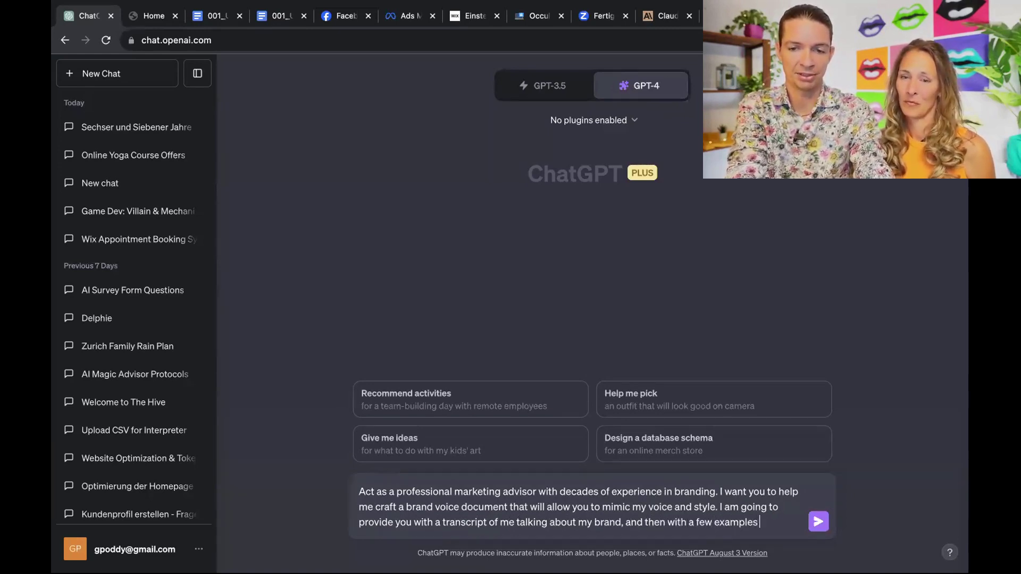
pyautogui.write('I have')
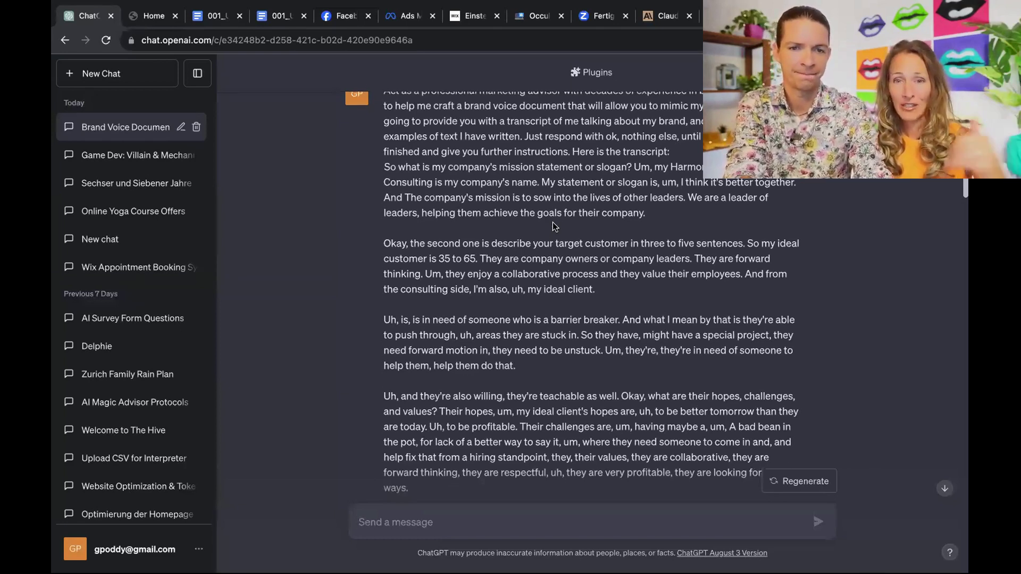
pyautogui.scroll(-1, 553, 227)
pyautogui.scroll(-3, 553, 227)
pyautogui.scroll(-4, 552, 227)
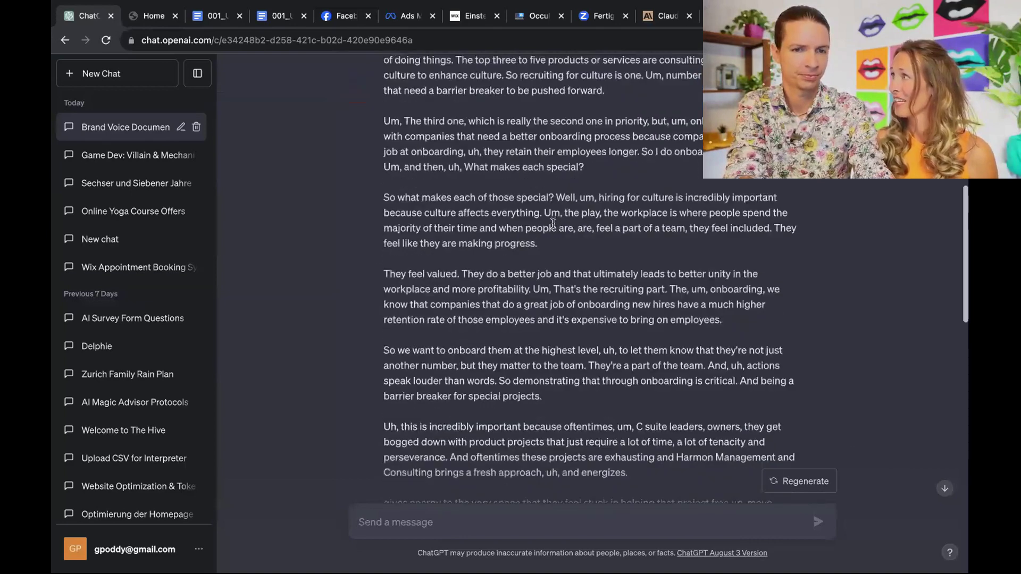
pyautogui.scroll(-5, 553, 226)
pyautogui.scroll(-5, 552, 227)
pyautogui.scroll(-2, 553, 227)
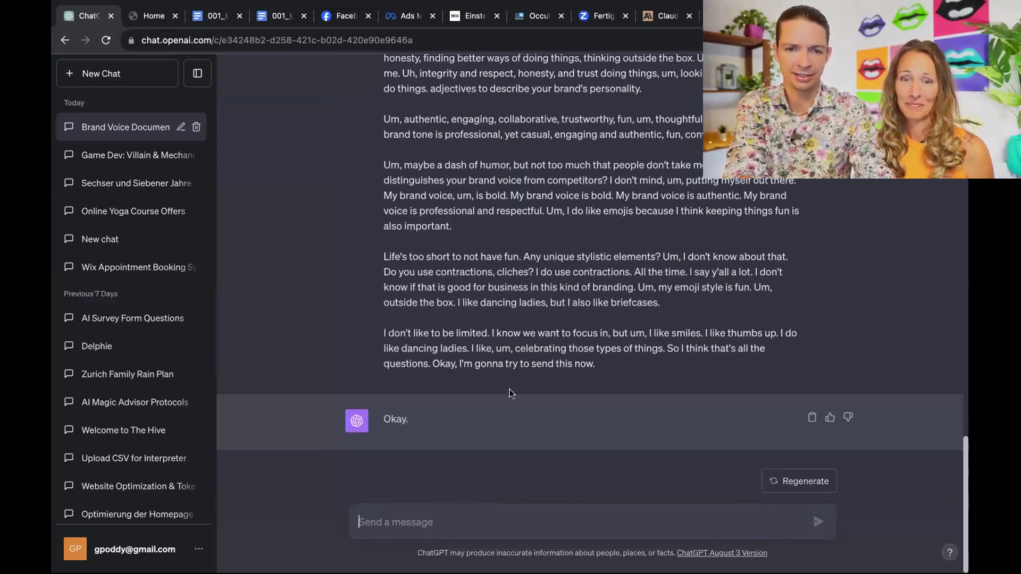
pyautogui.write('here is a website copy of my services:')
# - Add a new line after 'here is a website copy of my services:' and copy the Services page text
pyautogui.hotkey('shift', 'Return')
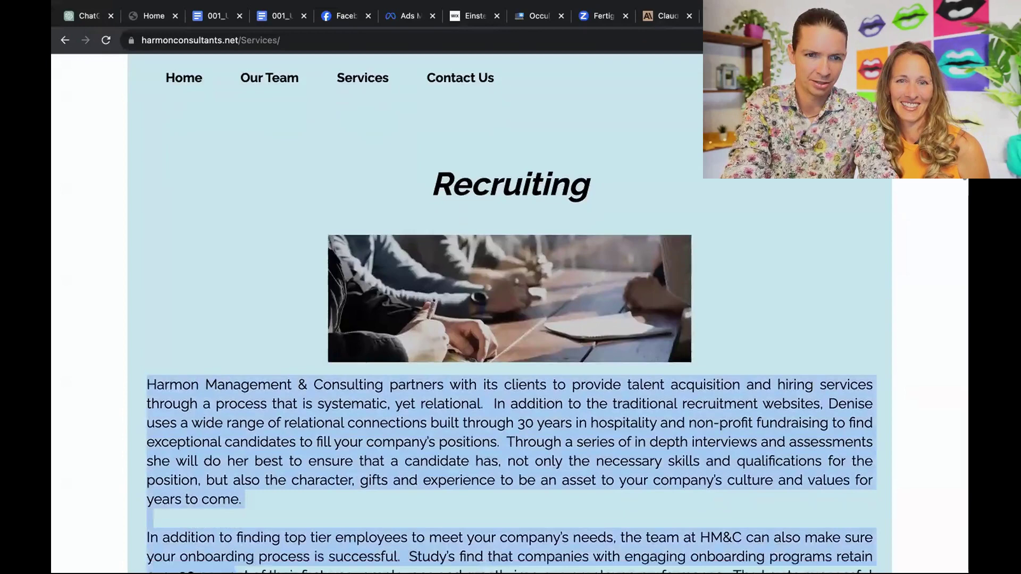
pyautogui.scroll(-3, 511, 320)
pyautogui.scroll(-3, 510, 319)
pyautogui.scroll(-3, 510, 320)
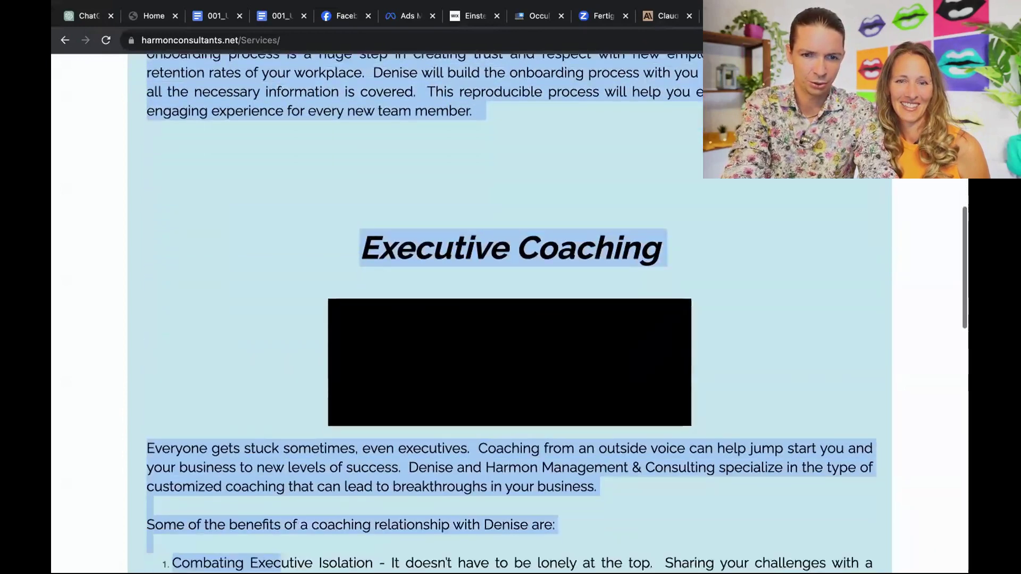
pyautogui.scroll(-3, 510, 319)
pyautogui.scroll(-3, 511, 320)
pyautogui.scroll(-3, 510, 319)
pyautogui.scroll(-3, 511, 319)
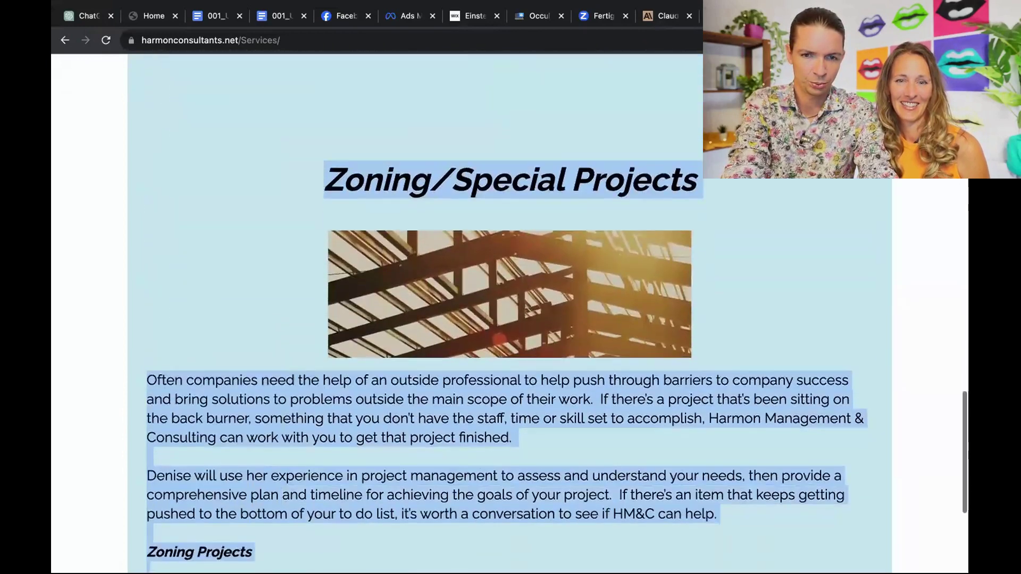
pyautogui.scroll(-3, 332, 421)
pyautogui.scroll(-2, 333, 421)
pyautogui.press('super+1')
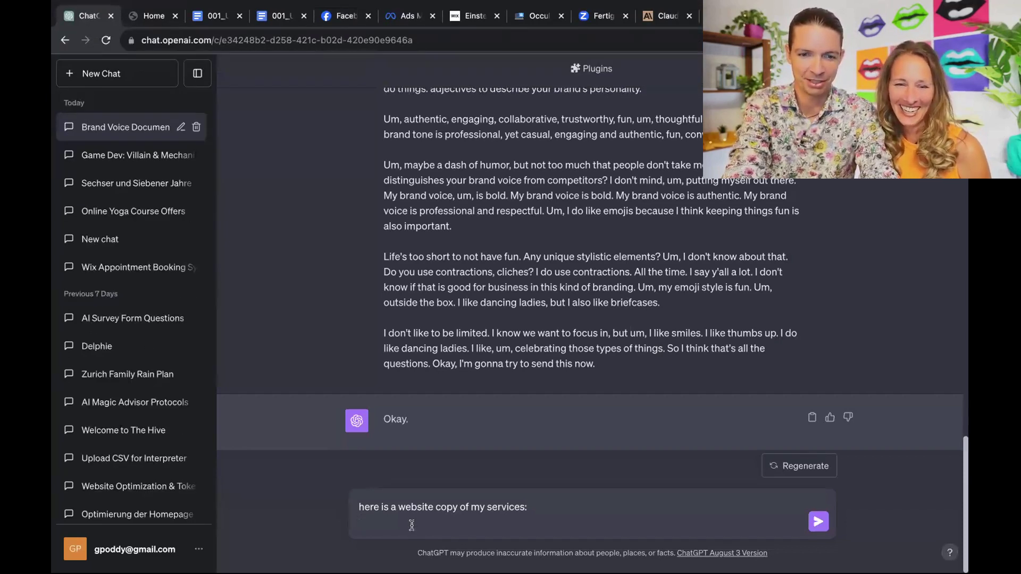
# - Paste the Services page text into the follow-up message
pyautogui.hotkey('ctrl', 'v')
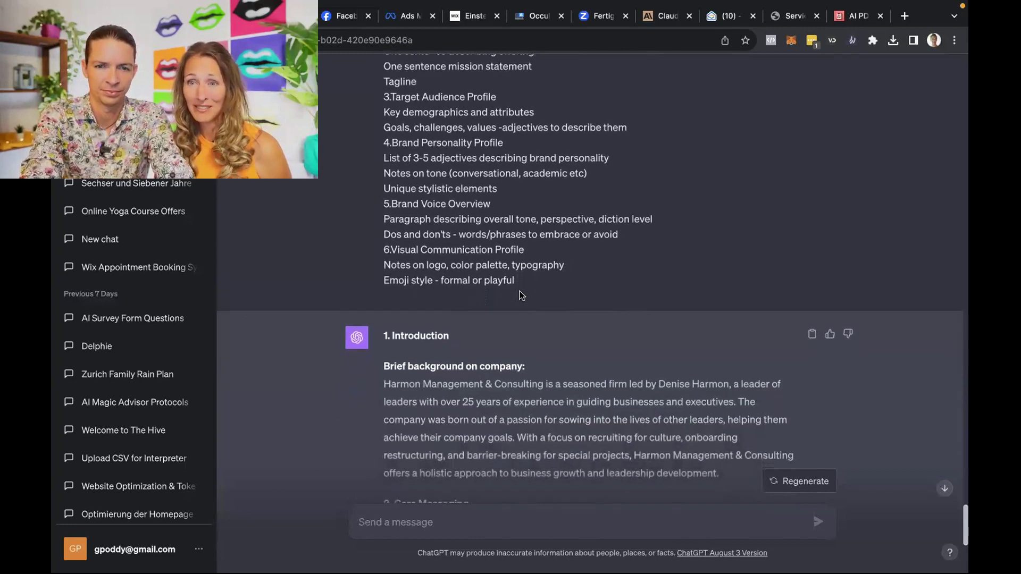
pyautogui.scroll(-1, 519, 295)
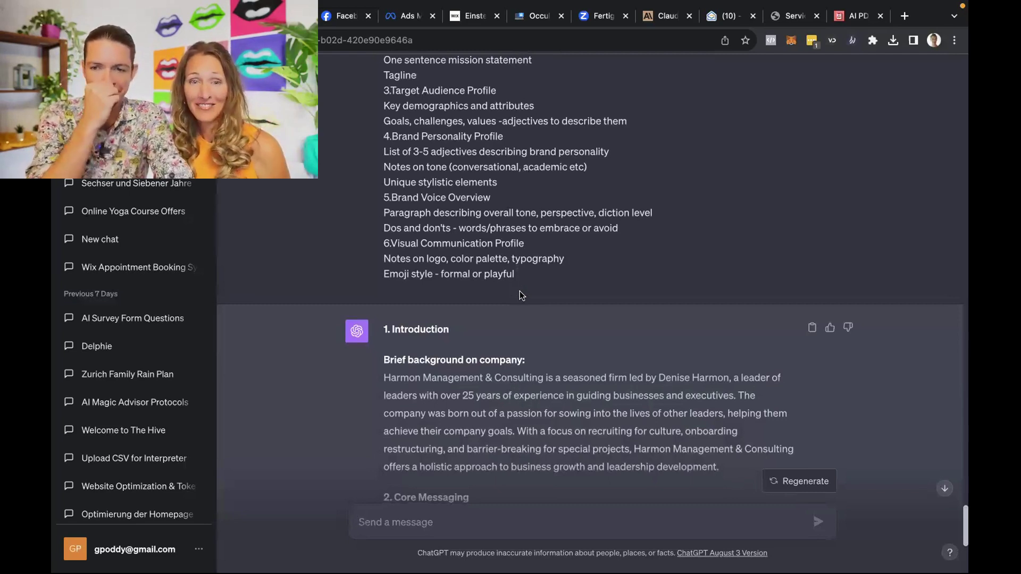
pyautogui.scroll(-4, 519, 296)
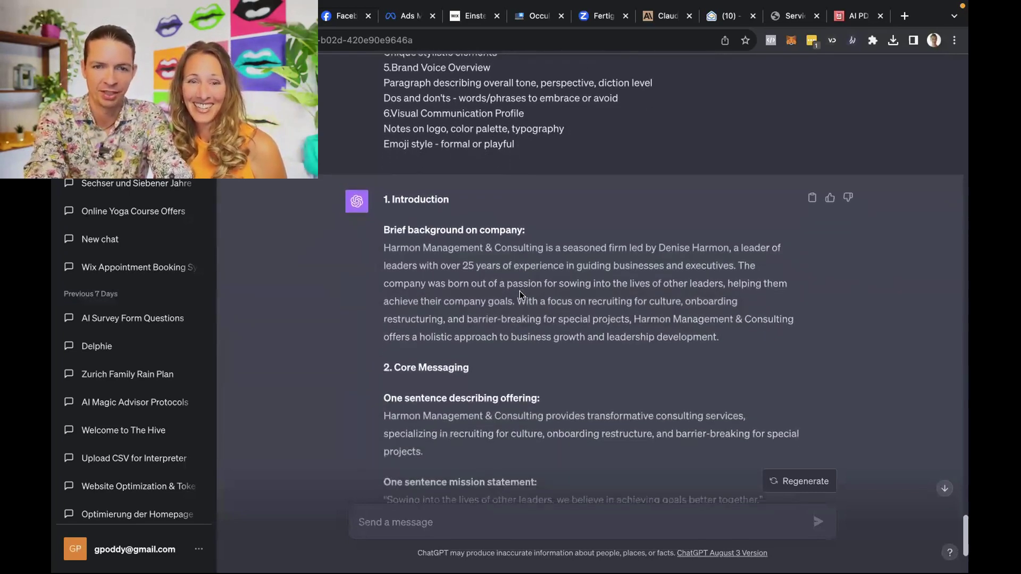
pyautogui.scroll(-2, 516, 245)
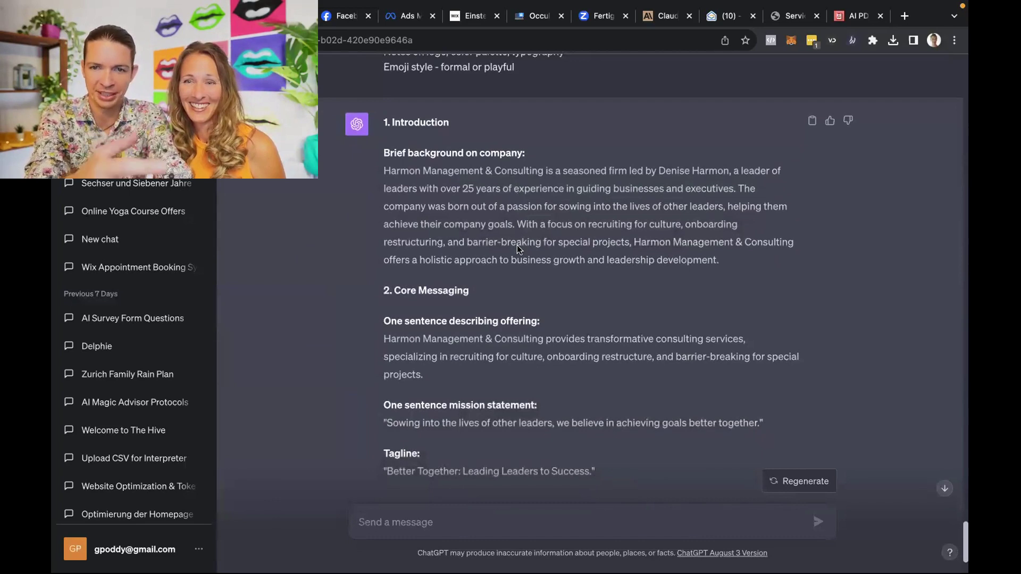
pyautogui.scroll(-1, 518, 245)
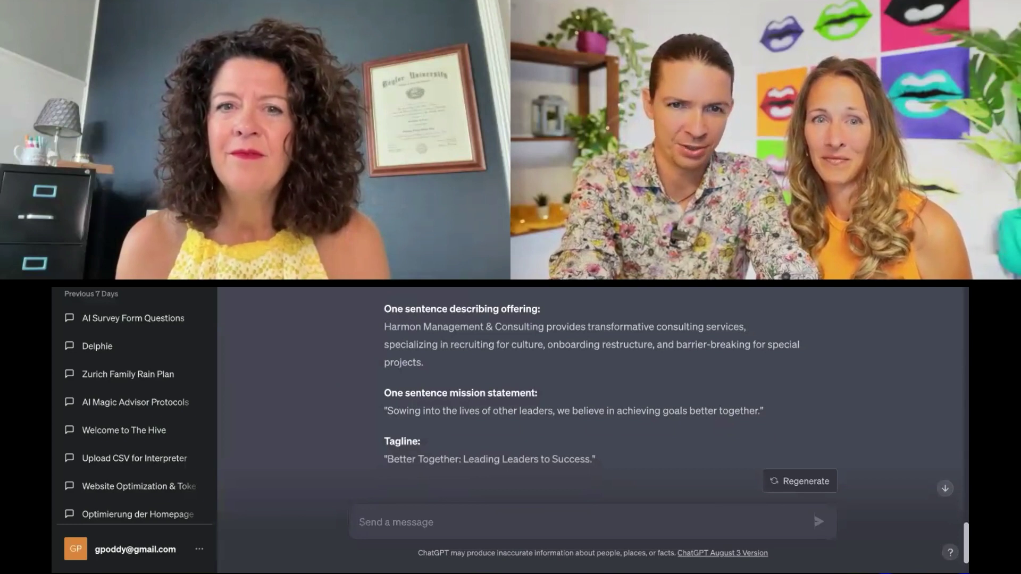
pyautogui.scroll(-1, 590, 383)
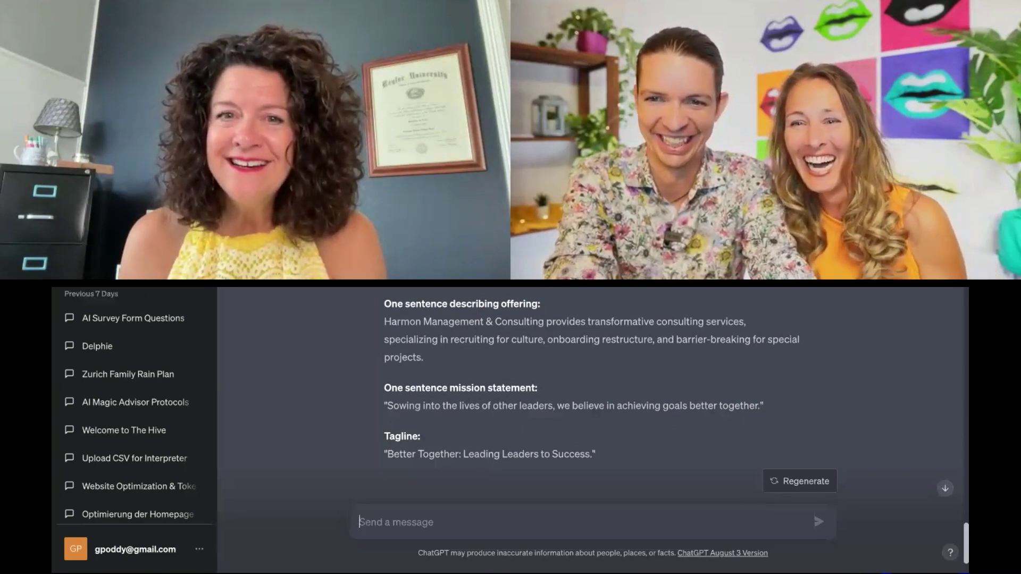
pyautogui.scroll(-2, 590, 375)
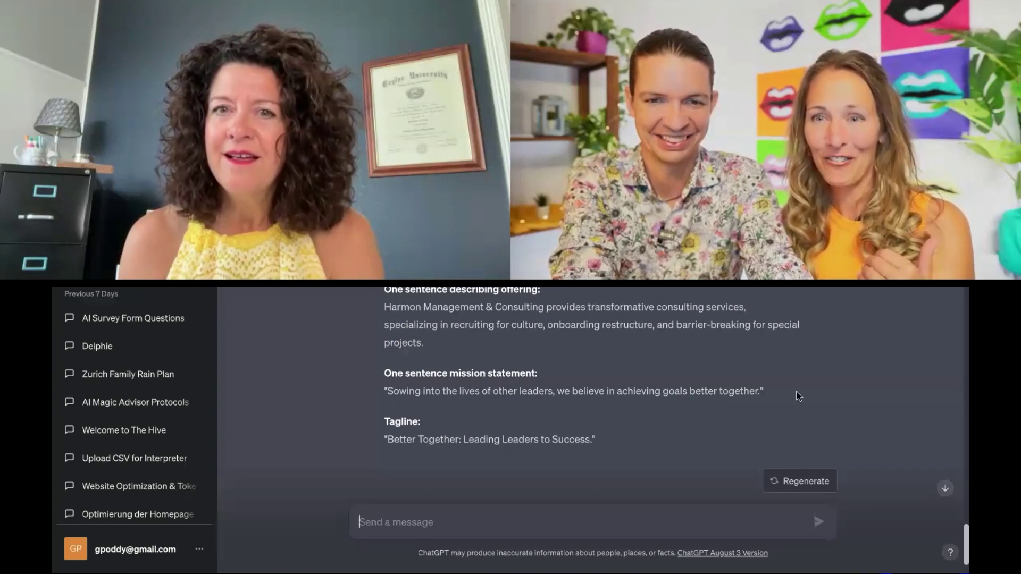
pyautogui.scroll(-2, 455, 298)
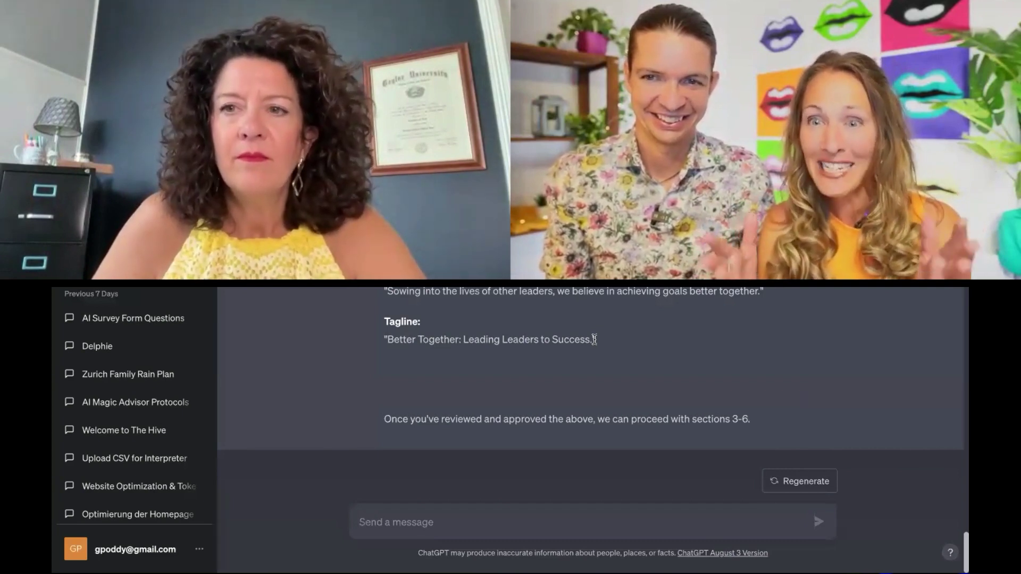
pyautogui.scroll(5, 479, 319)
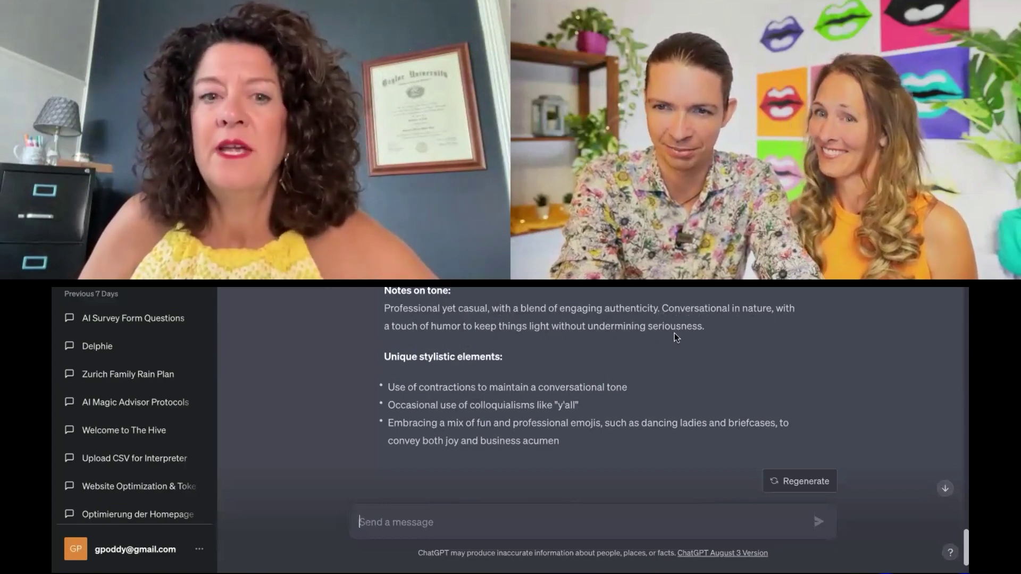
pyautogui.scroll(-1, 674, 332)
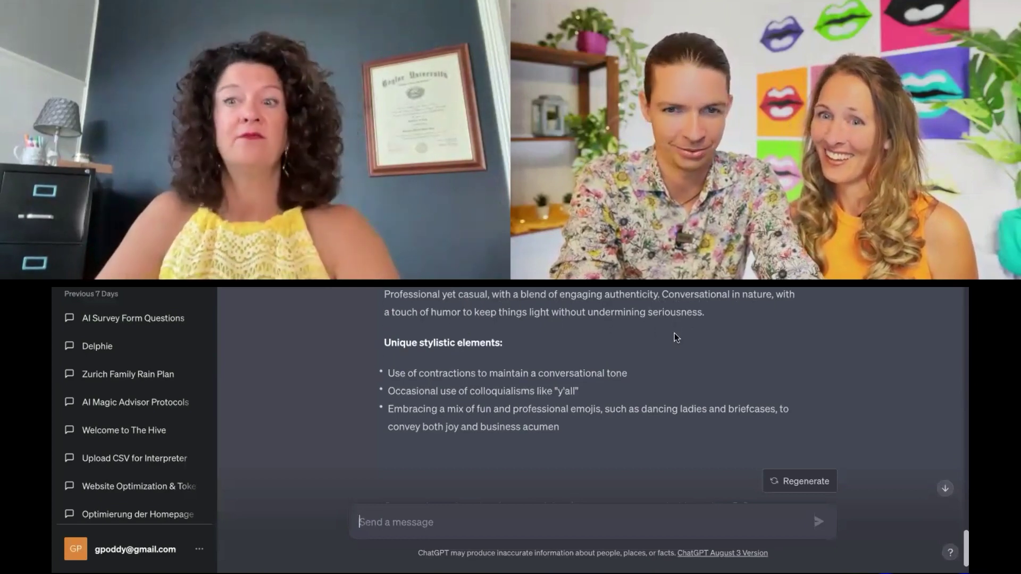
pyautogui.scroll(1, 674, 332)
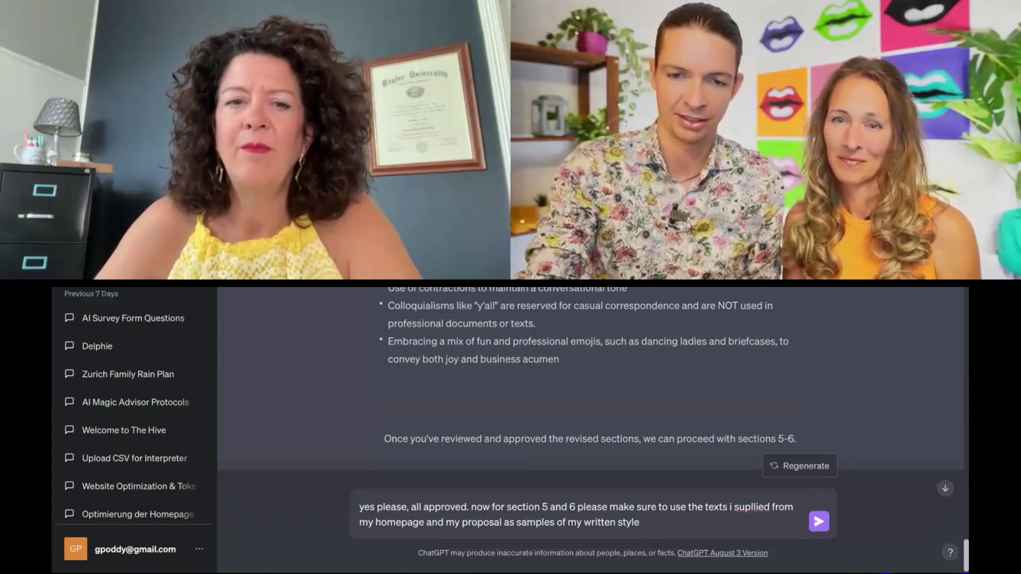
# - Send the approval so ChatGPT writes sections 5 and 6 of the brand voice document
pyautogui.press('Return')
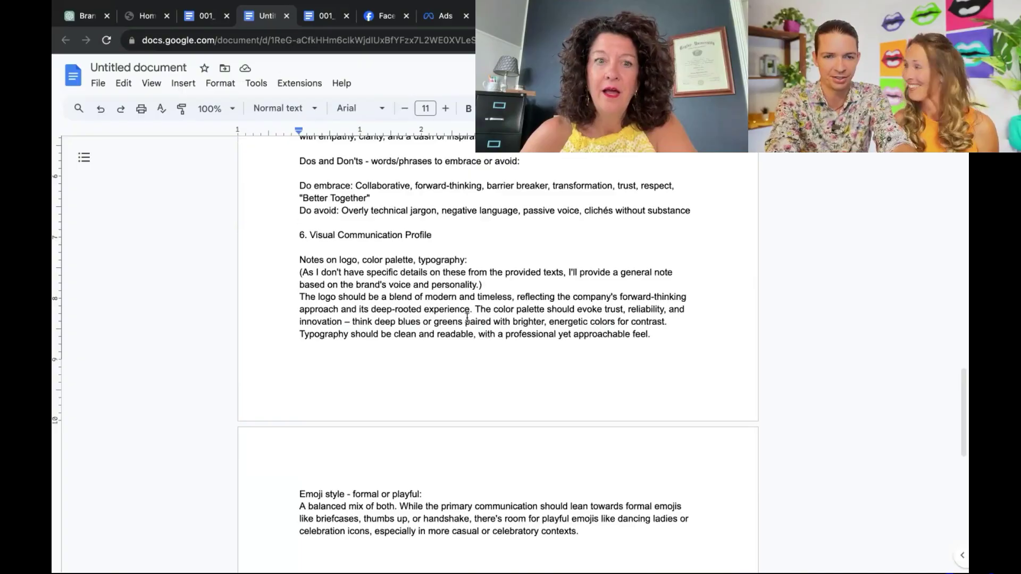
pyautogui.scroll(3, 467, 317)
pyautogui.scroll(5, 467, 317)
pyautogui.scroll(5, 466, 318)
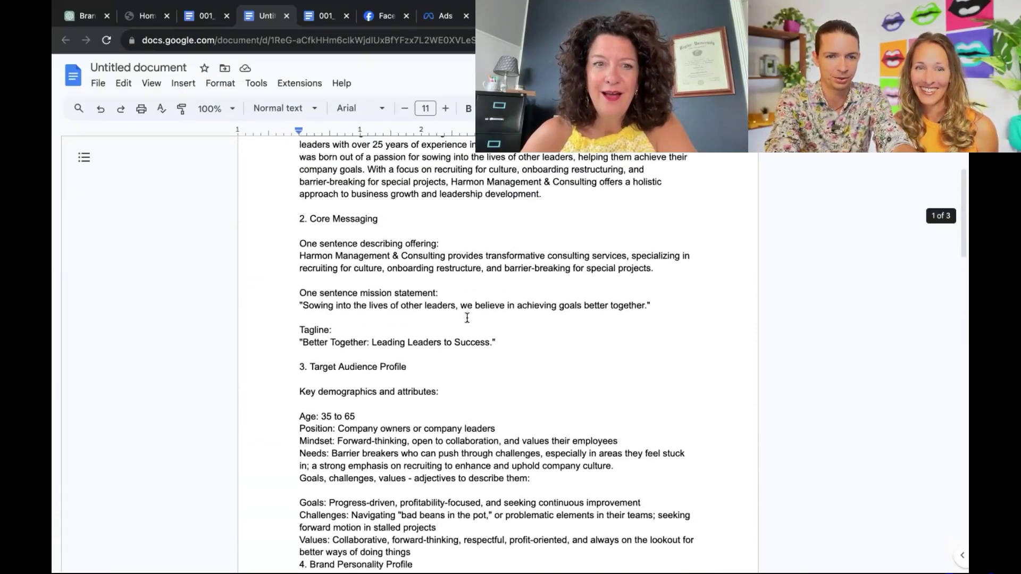
pyautogui.scroll(2, 466, 318)
pyautogui.scroll(1, 467, 318)
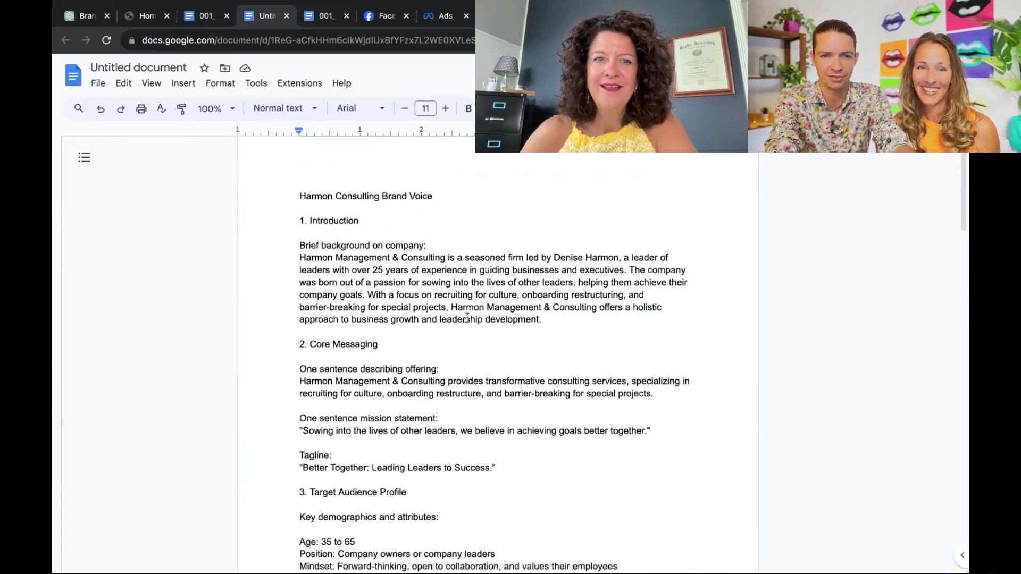
pyautogui.scroll(1, 467, 318)
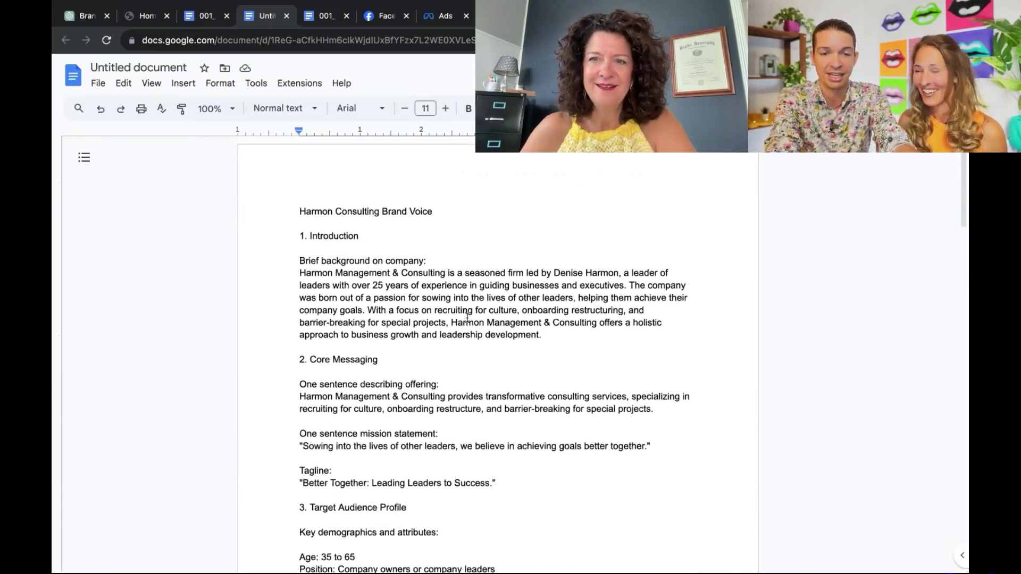
# - Select all text in the 'Harmon Consulting Brand Voice' Google Doc
pyautogui.hotkey('ctrl', 'a')
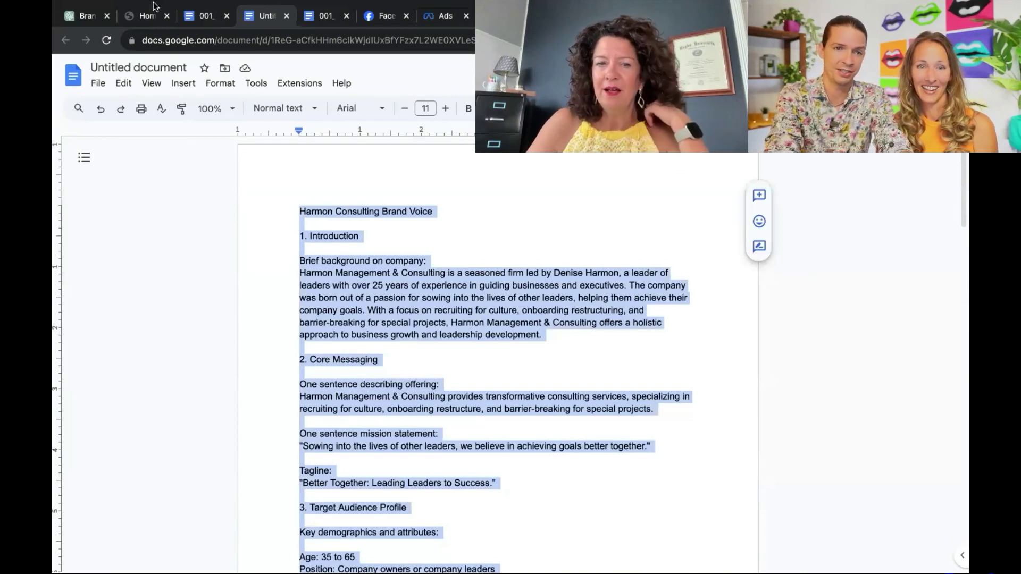
# - Go back to ChatGPT and begin a fresh chat for the LinkedIn post
pyautogui.moveTo(152, 1)
pyautogui.click(84, 50)
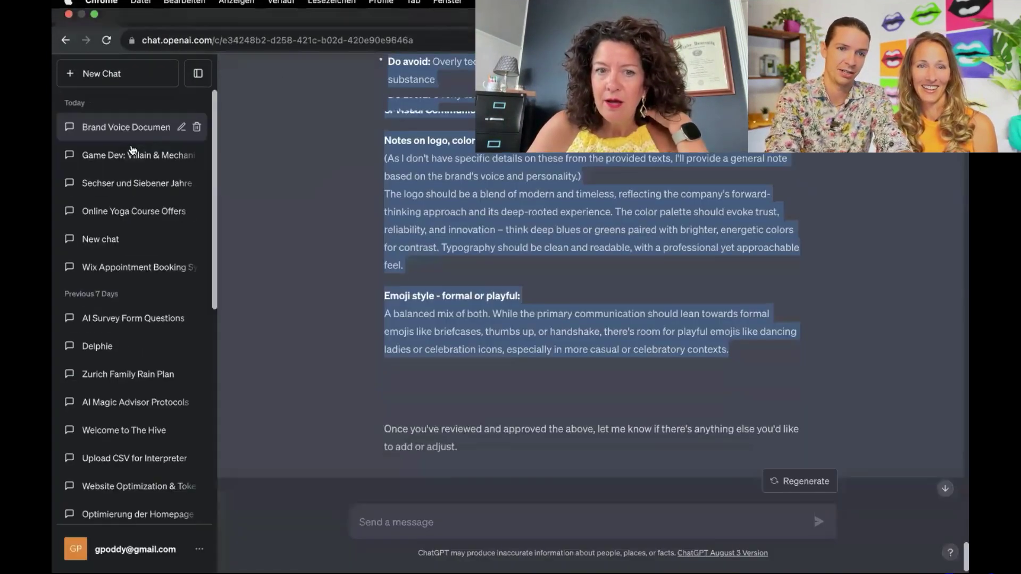
pyautogui.click(87, 74)
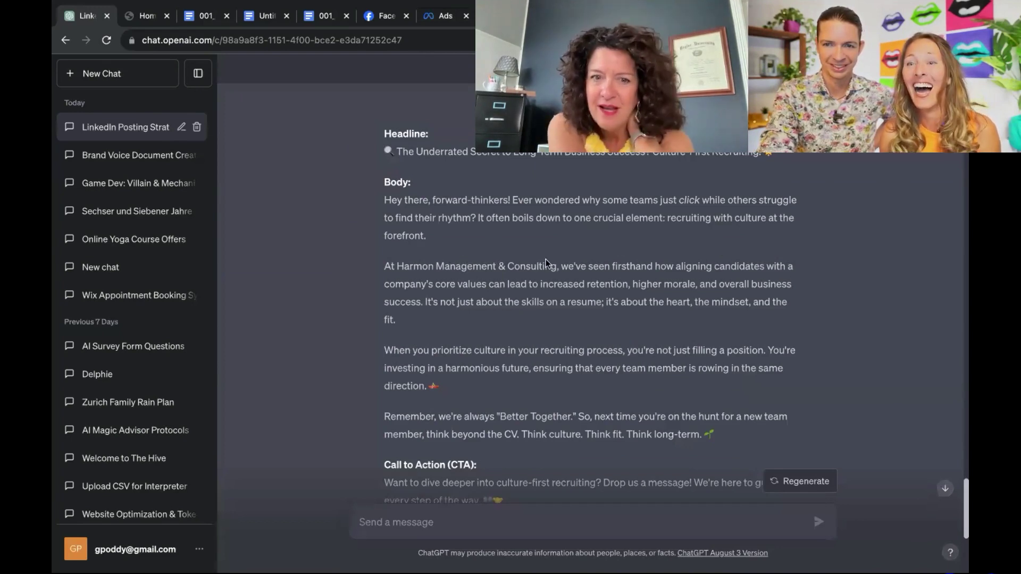
pyautogui.scroll(1, 576, 293)
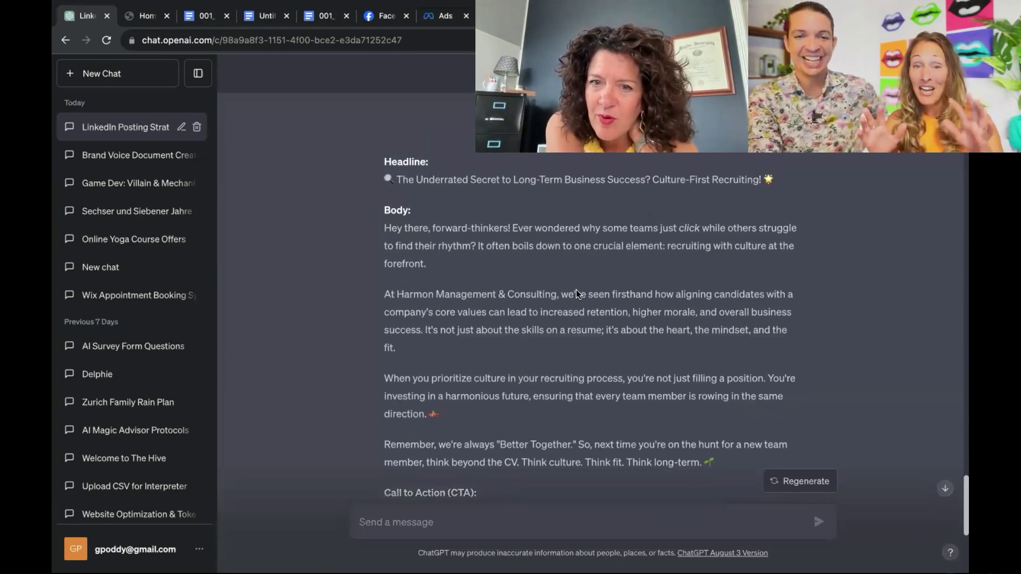